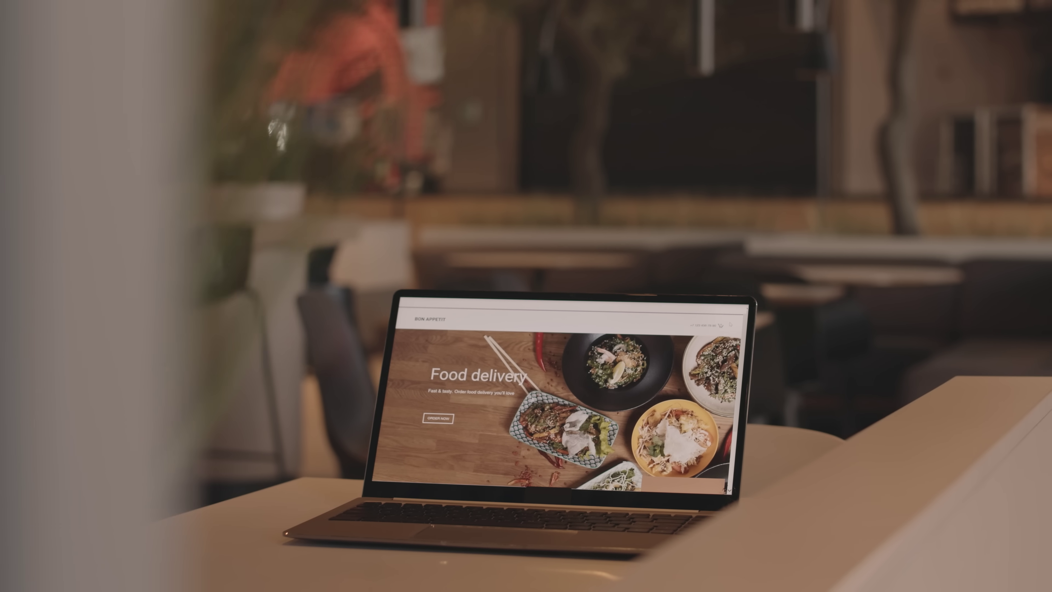
- Search Google for Semrush Site Audit and open the semrush.com/features/site-audit/ page
type("Google")
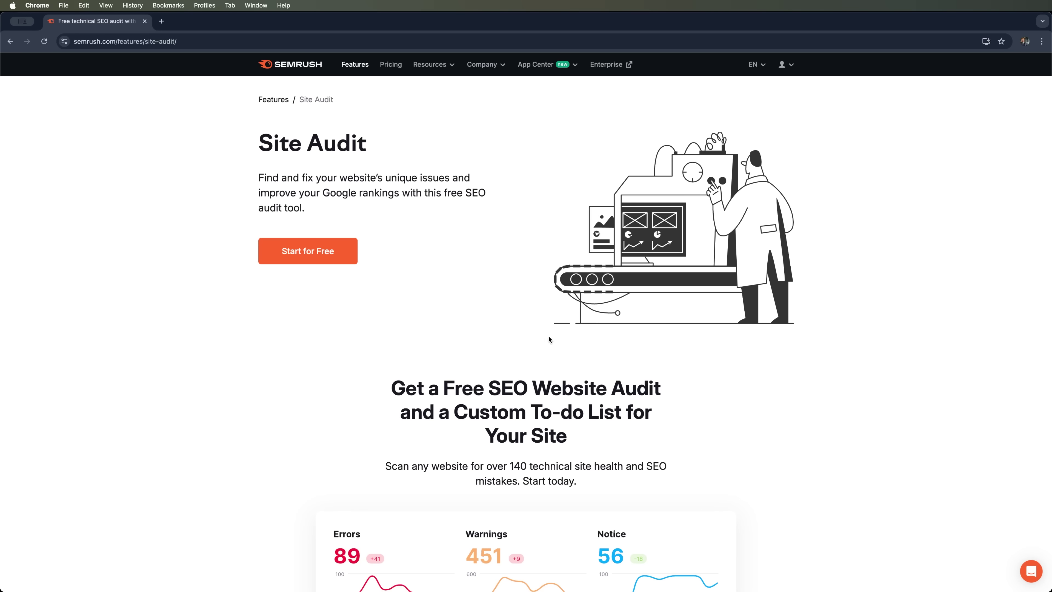
scroll(471, 338, "down", 3)
scroll(471, 338, "down", 5)
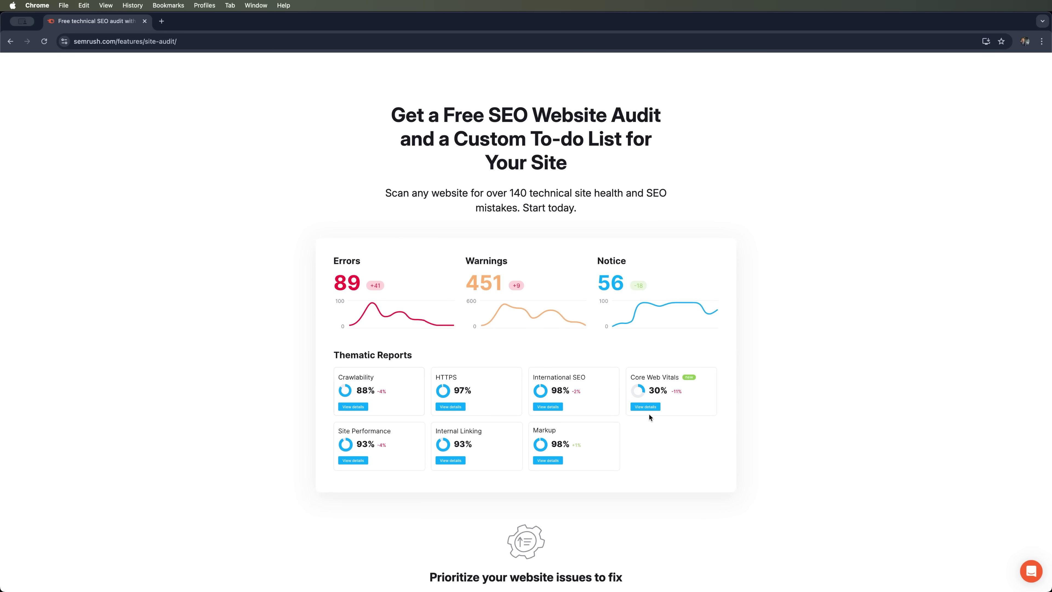
scroll(649, 413, "down", 2)
scroll(648, 414, "down", 12)
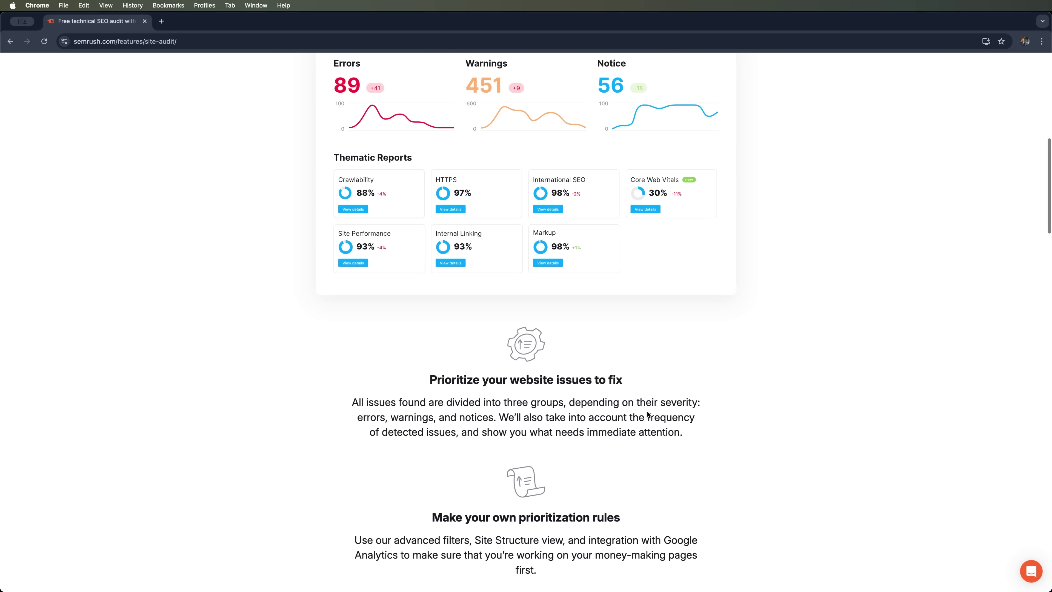
scroll(520, 476, "down", 20)
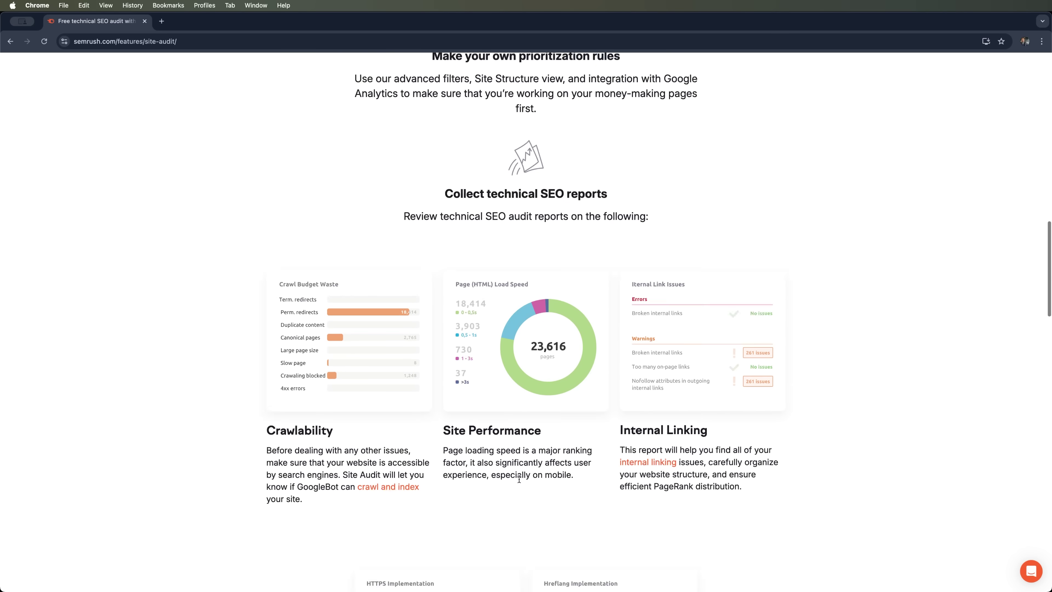
scroll(522, 475, "down", 20)
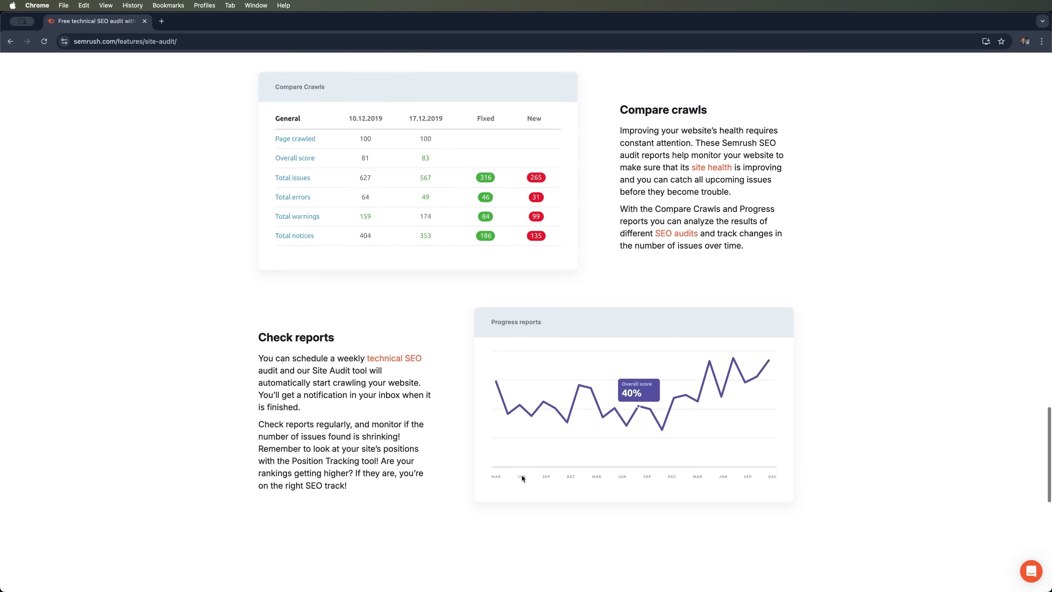
scroll(604, 424, "up", 20)
scroll(605, 422, "up", 12)
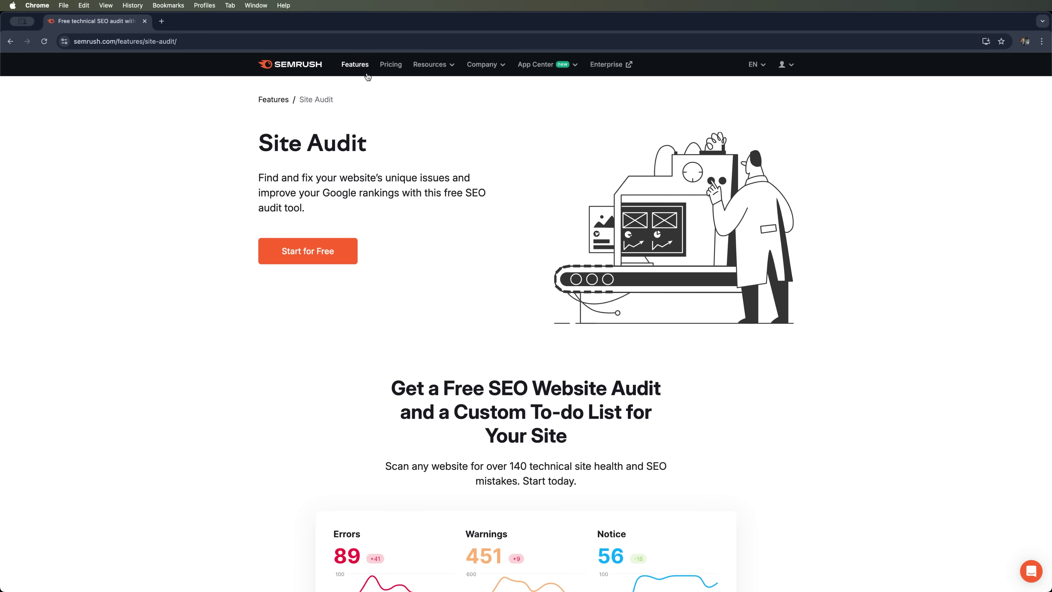
- Go to the Semrush Projects dashboard via the SEMRUSH logo
left_click(308, 66)
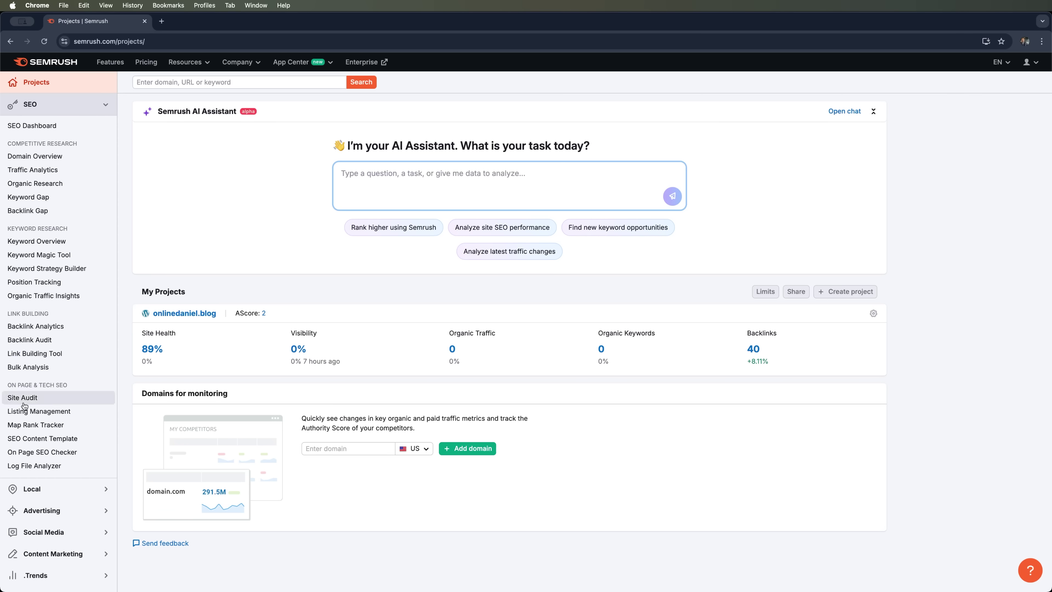
- Open Site Audit and highlight the project's Site Health, warnings and Internal Linking changes
left_click(32, 399)
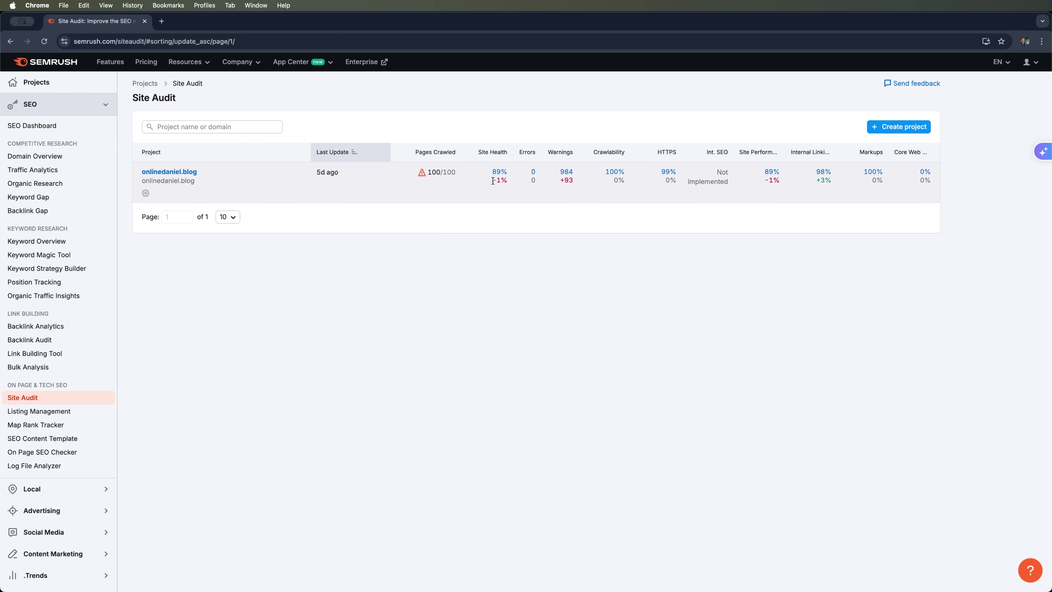
left_click_drag(493, 181, 510, 186)
left_click(551, 184)
left_click(520, 189)
left_click_drag(763, 184, 784, 184)
left_click_drag(626, 171, 559, 183)
left_click_drag(818, 181, 828, 182)
left_click(895, 127)
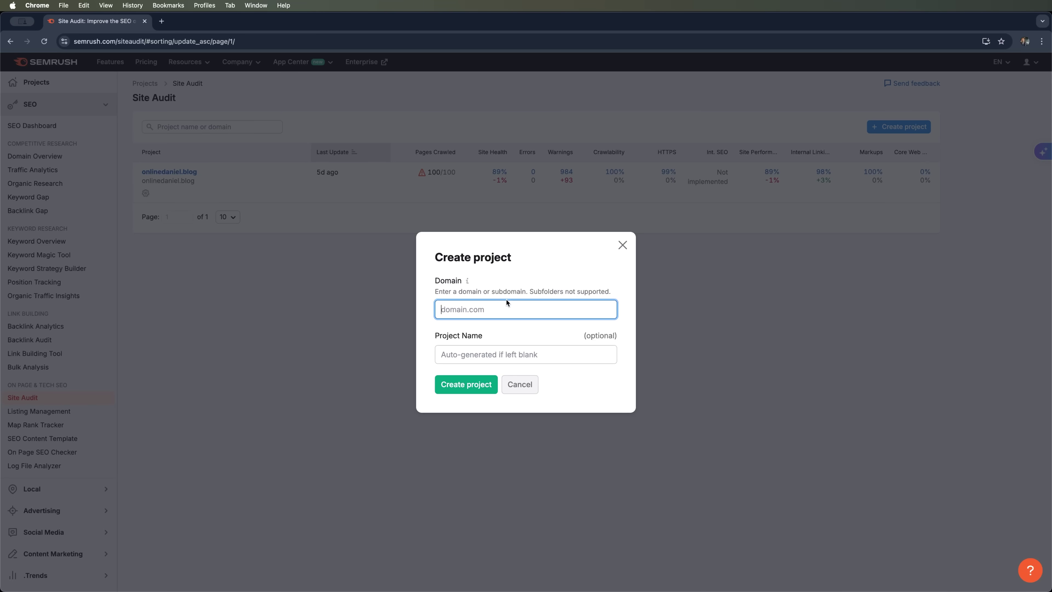
type("https://www.bbc.com/")
left_click(485, 385)
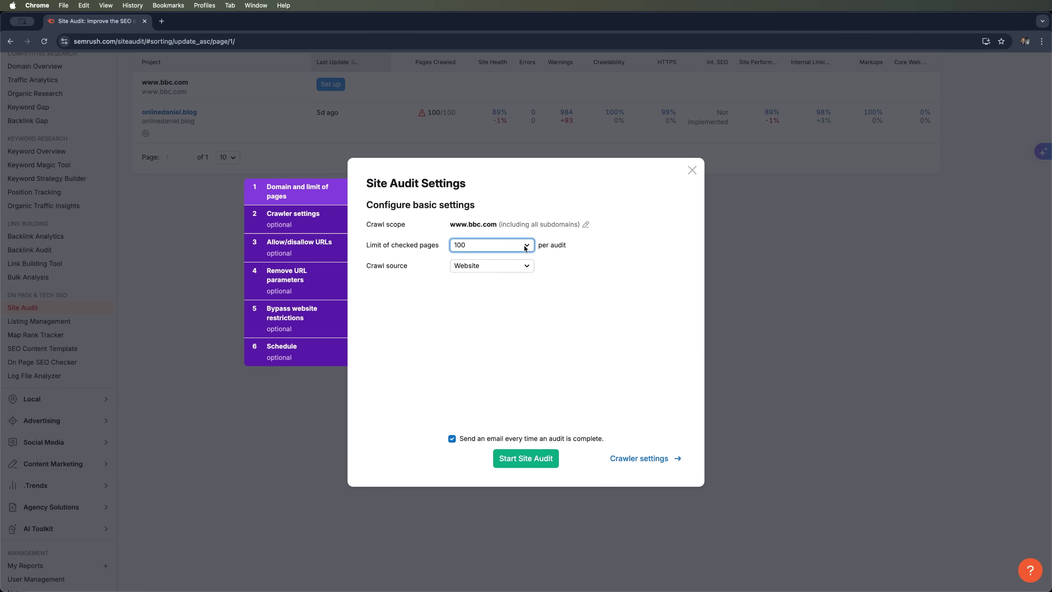
- Keep the 100-page limit and Website crawl source, then proceed to crawler settings
left_click(489, 246)
left_click(490, 247)
left_click(503, 266)
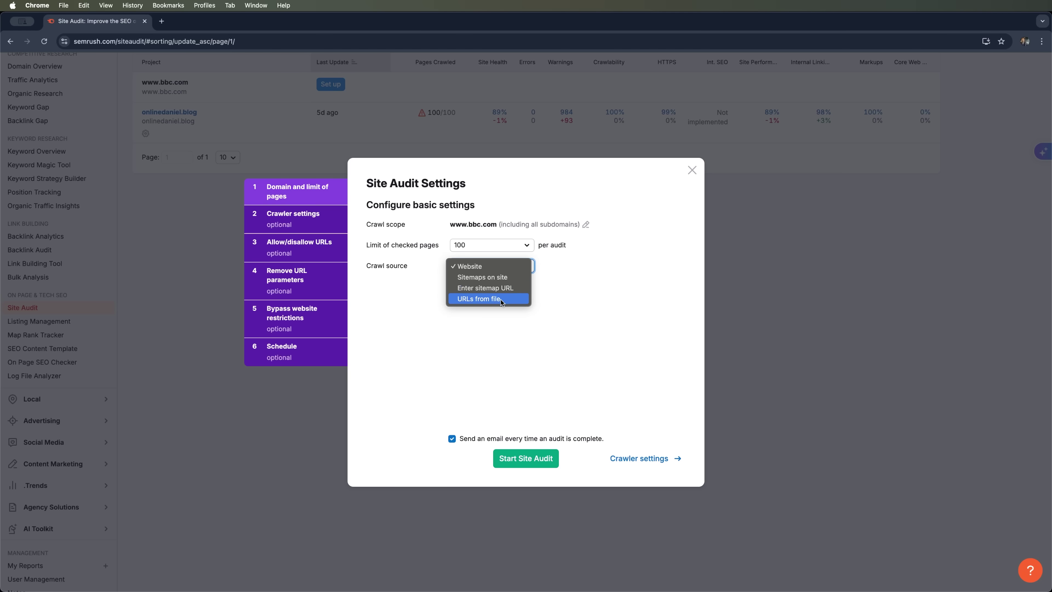
left_click(570, 297)
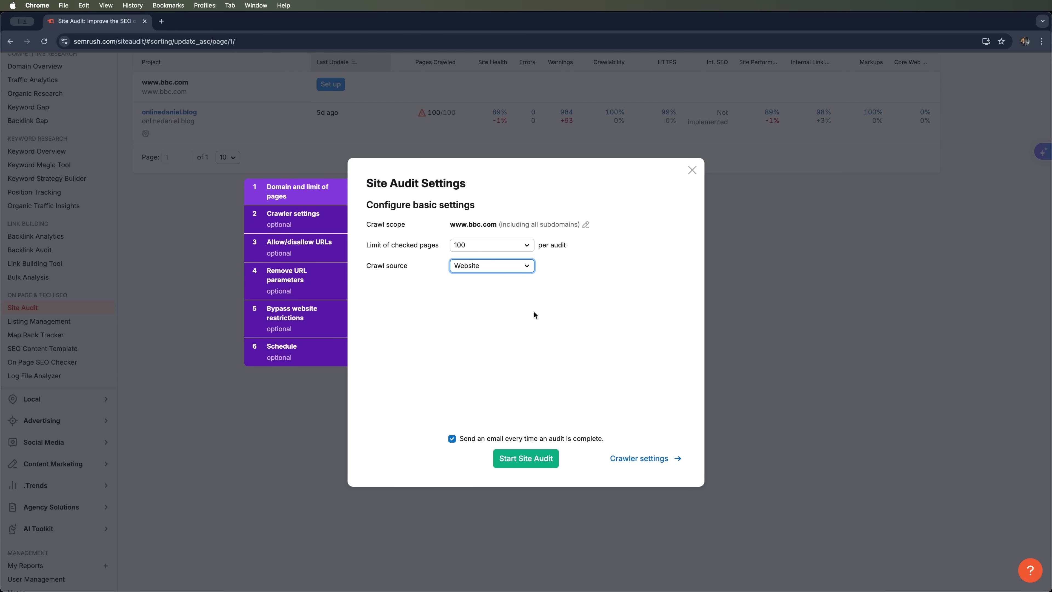
left_click(646, 458)
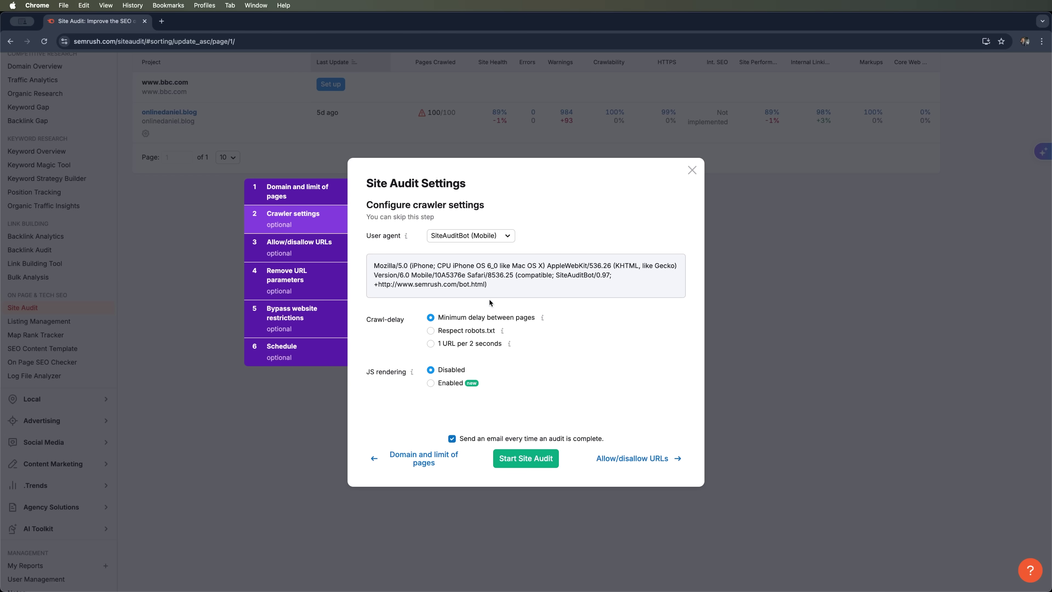
- Set the crawler user agent to GoogleBot (Mobile) and continue to Allow/disallow URLs
left_click(483, 238)
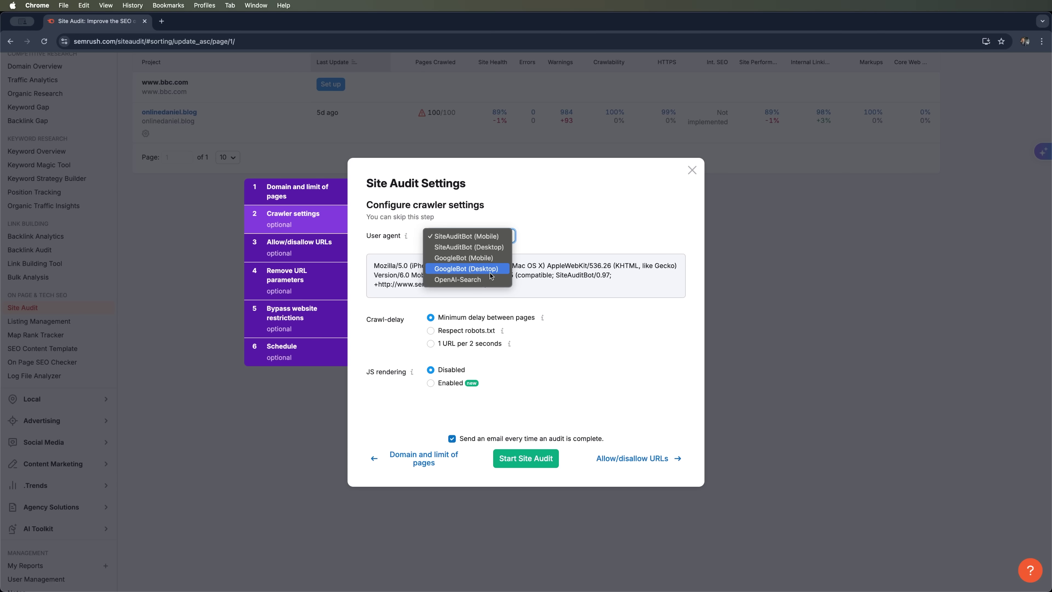
left_click(573, 240)
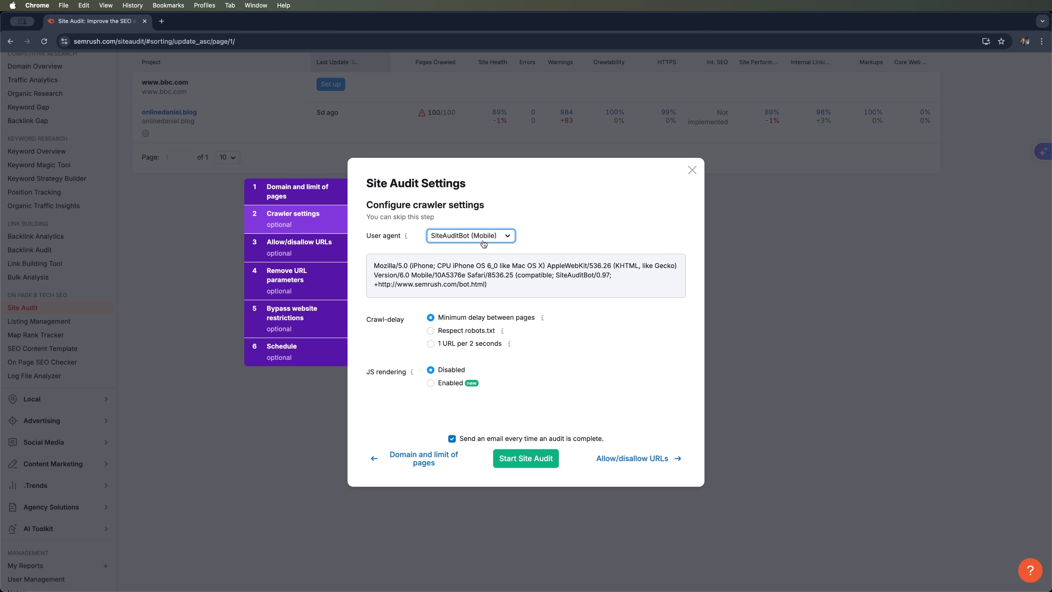
left_click(497, 240)
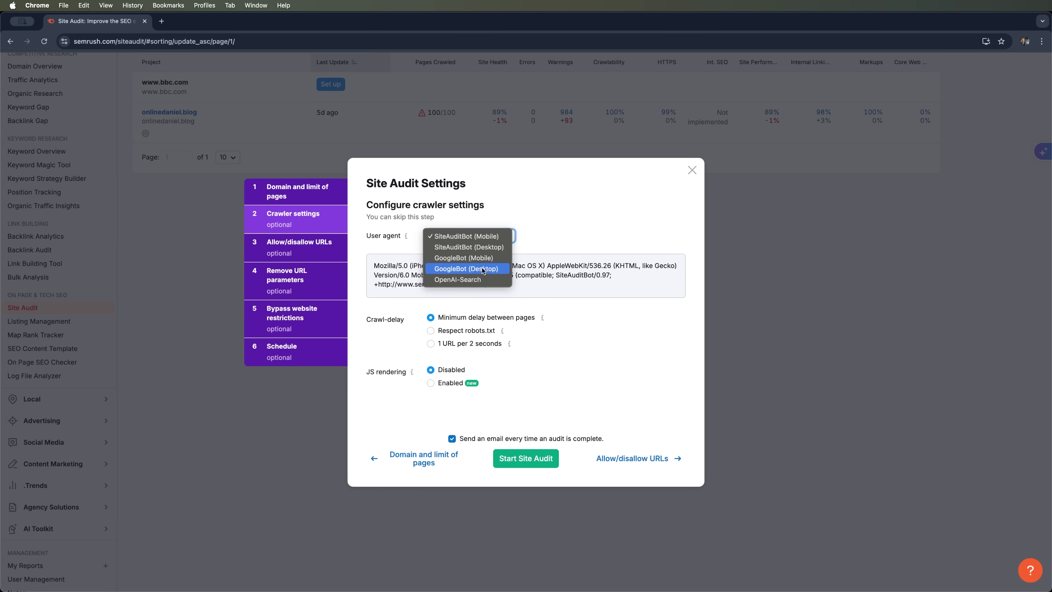
left_click(480, 259)
left_click(496, 235)
left_click(496, 236)
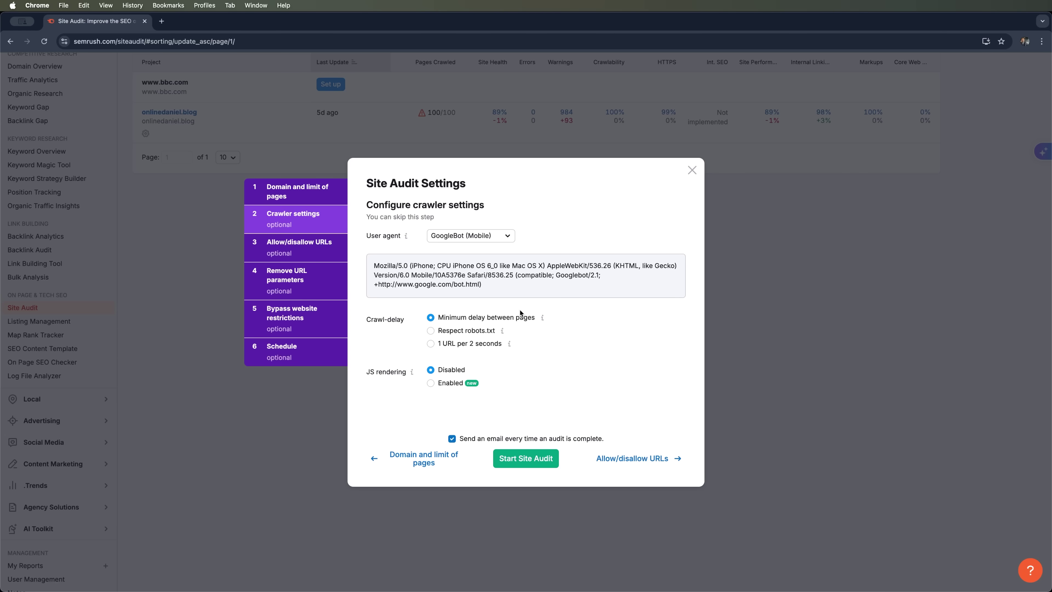
left_click(632, 458)
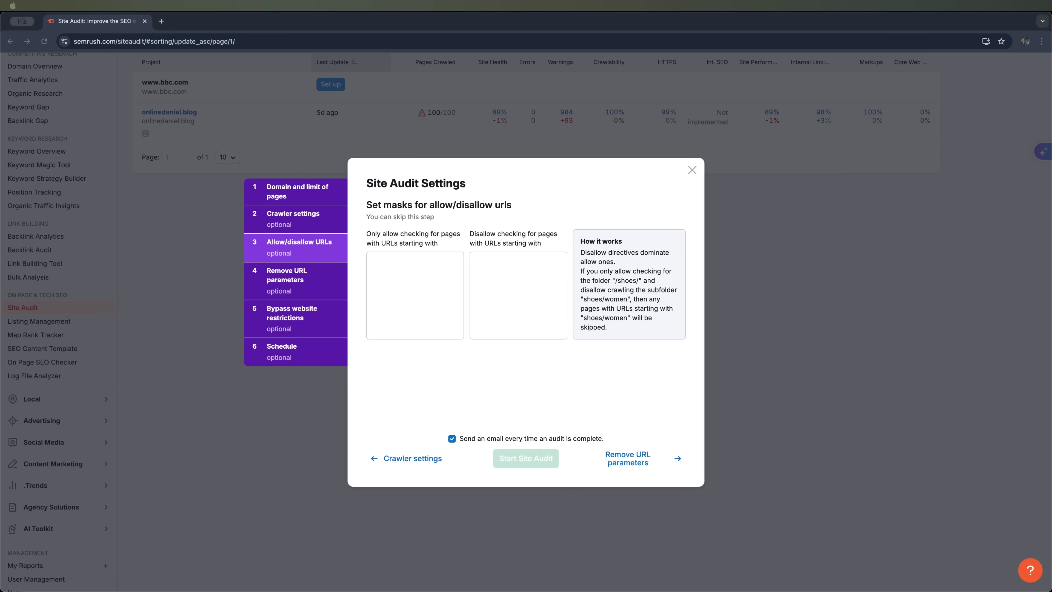
- Leave the allow/disallow URL masks and the URL parameters to ignore empty
left_click(397, 289)
left_click(504, 281)
left_click(404, 287)
left_click(527, 283)
left_click(415, 294)
left_click(627, 458)
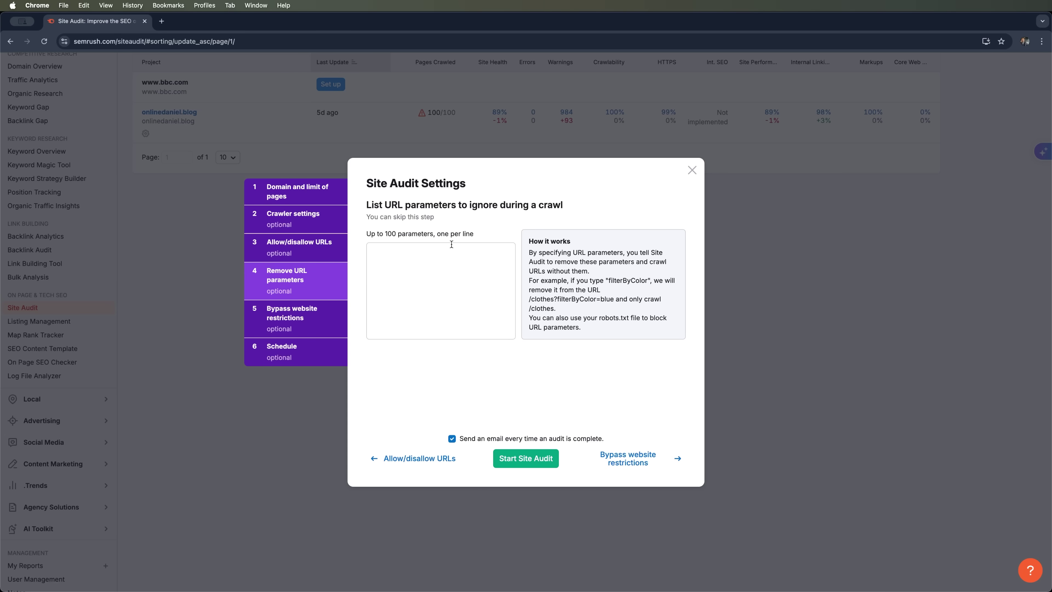
left_click_drag(368, 205, 555, 205)
left_click(556, 205)
left_click(425, 295)
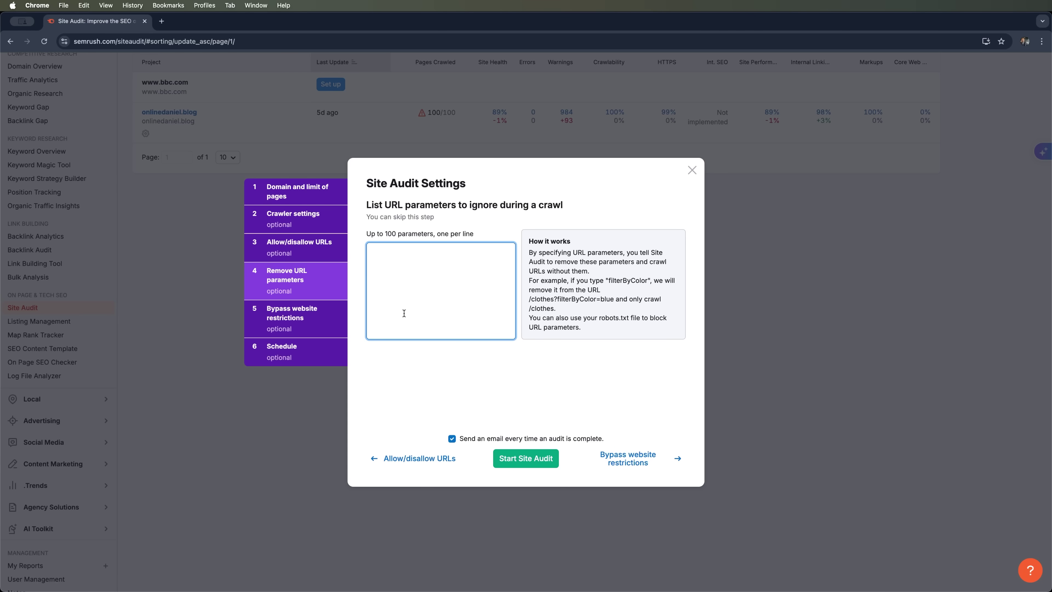
- Leave robots.txt bypass and crawling with your credentials both unchecked
left_click(638, 459)
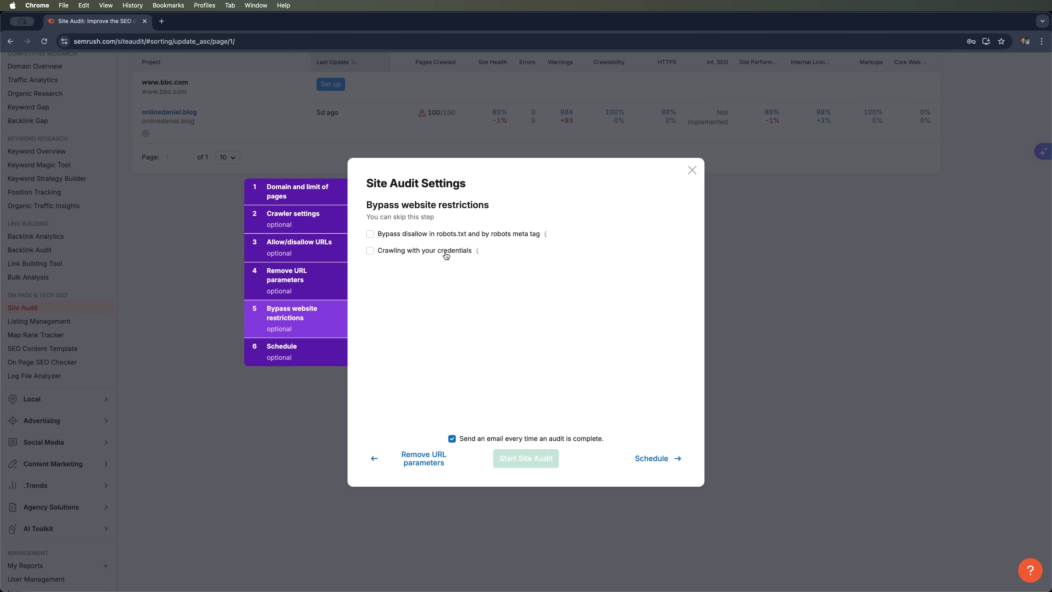
left_click(445, 255)
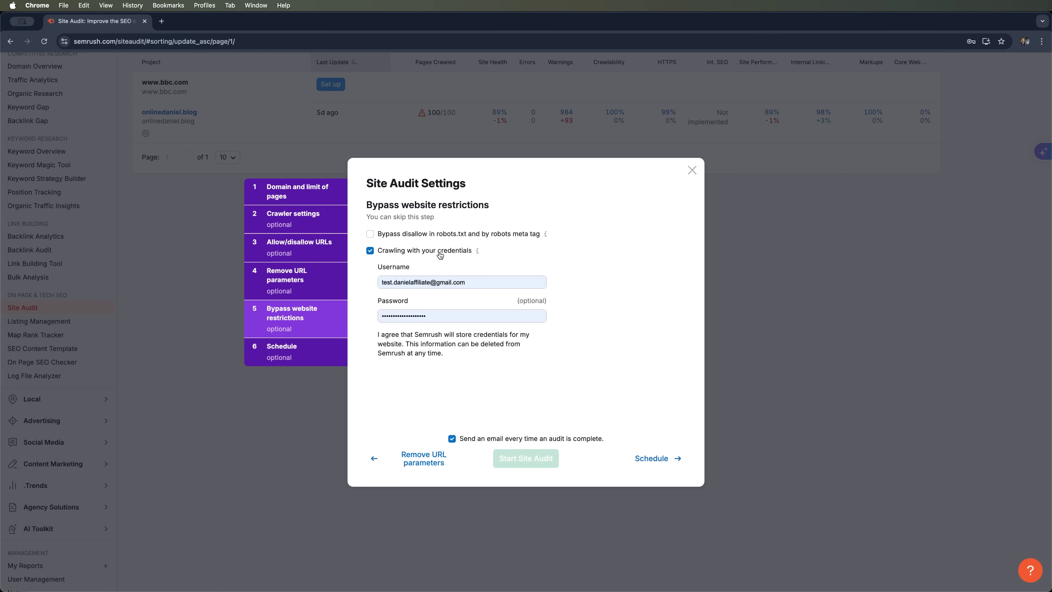
left_click(411, 252)
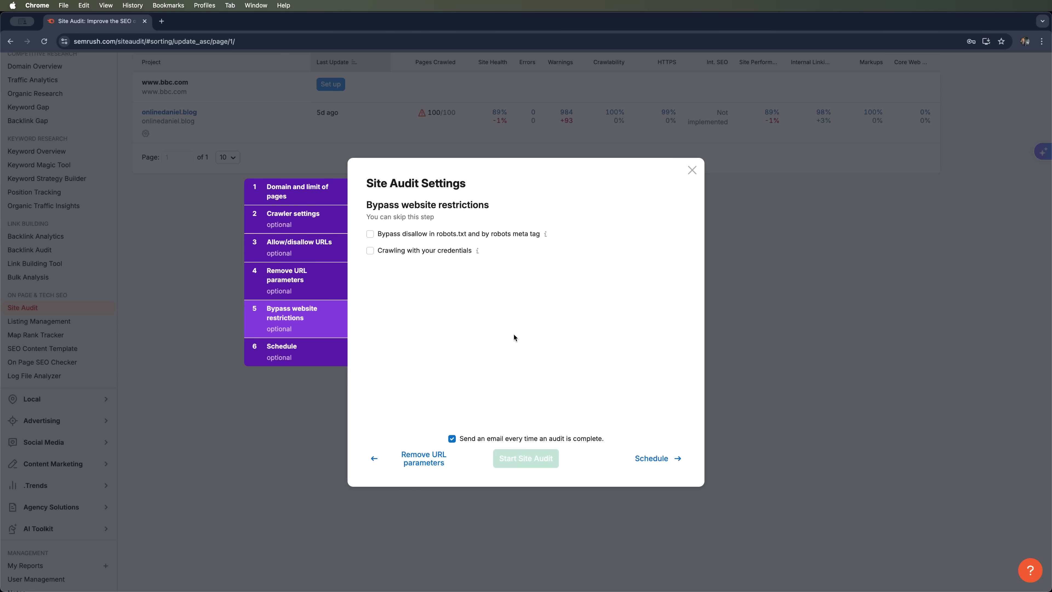
- Schedule the audit to run Once with the audit-complete e-mail turned off
left_click(662, 459)
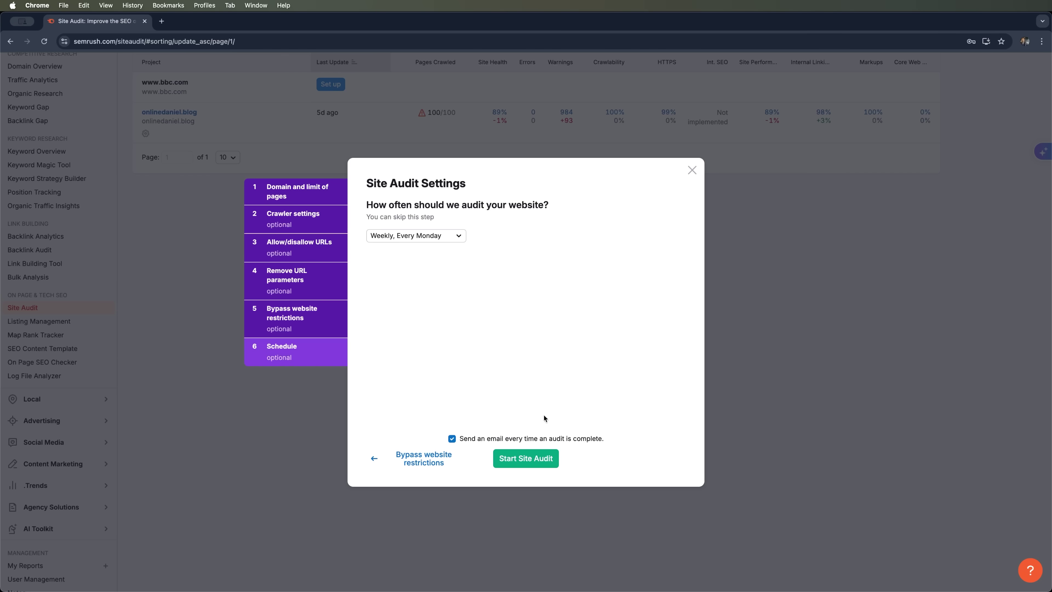
left_click(455, 236)
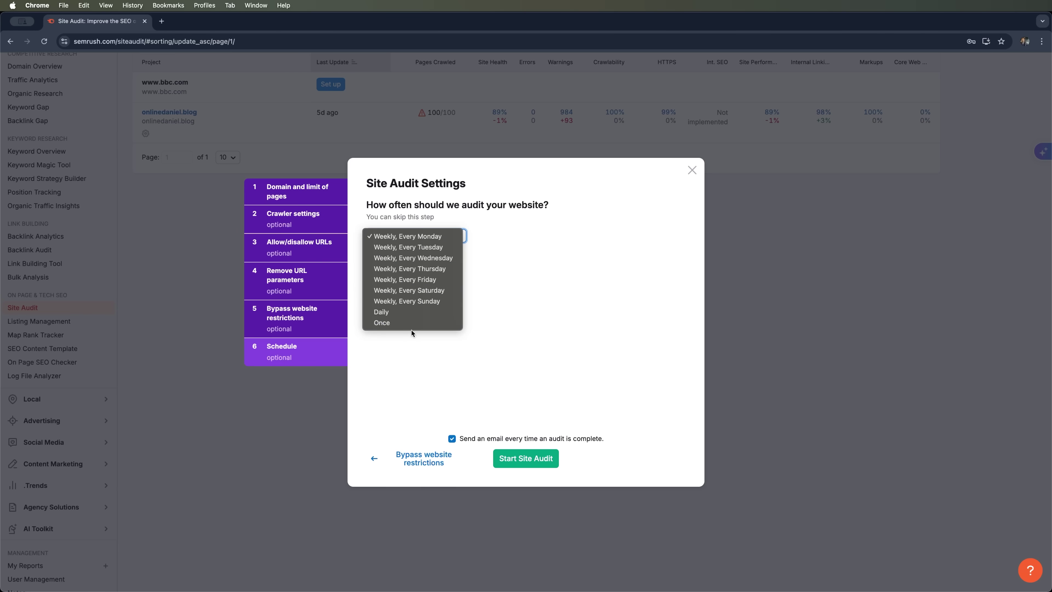
left_click(412, 323)
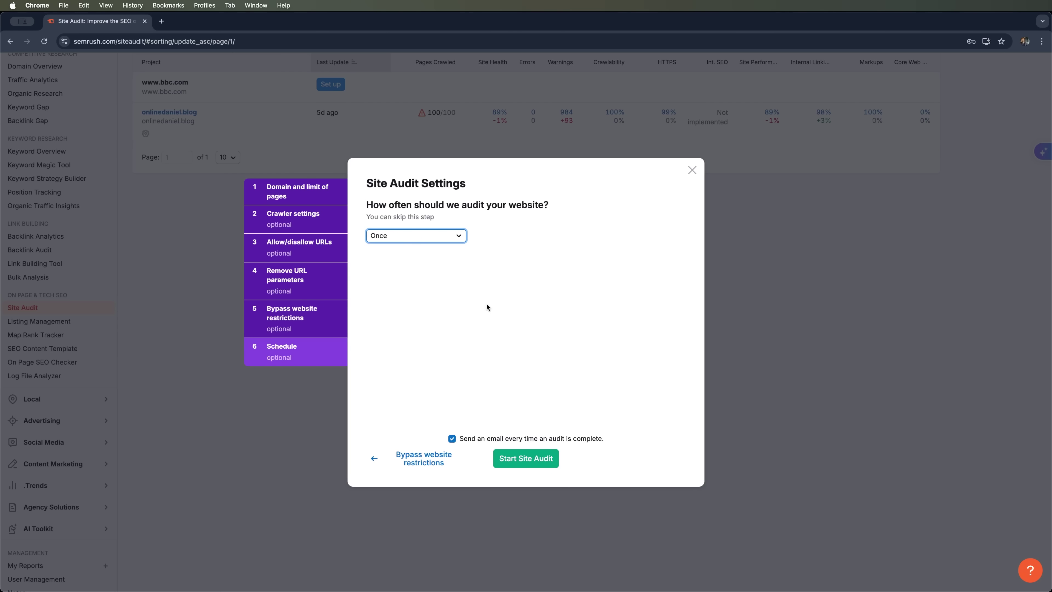
left_click(486, 440)
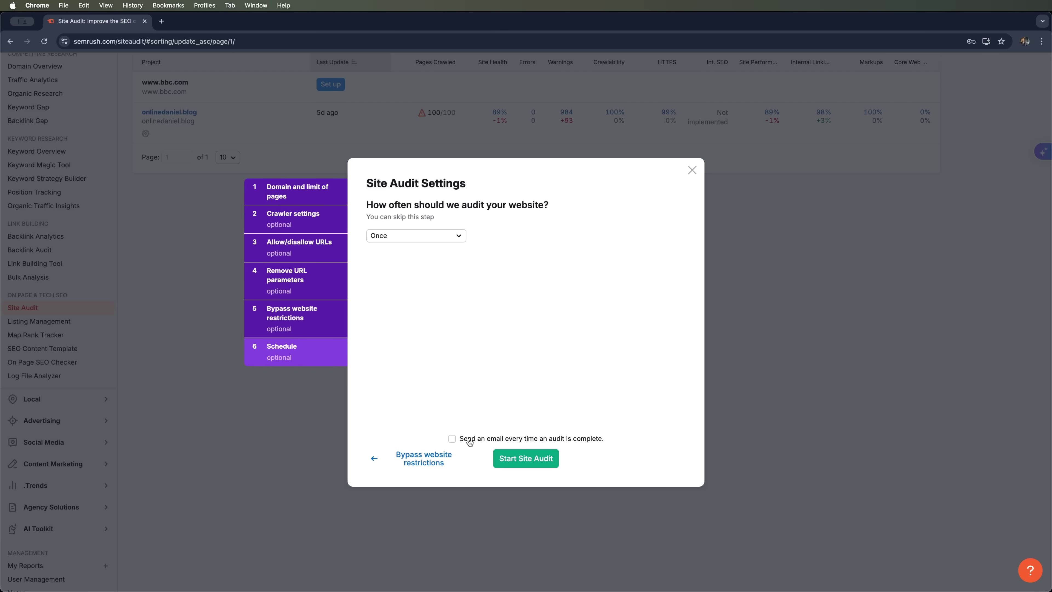
left_click(534, 460)
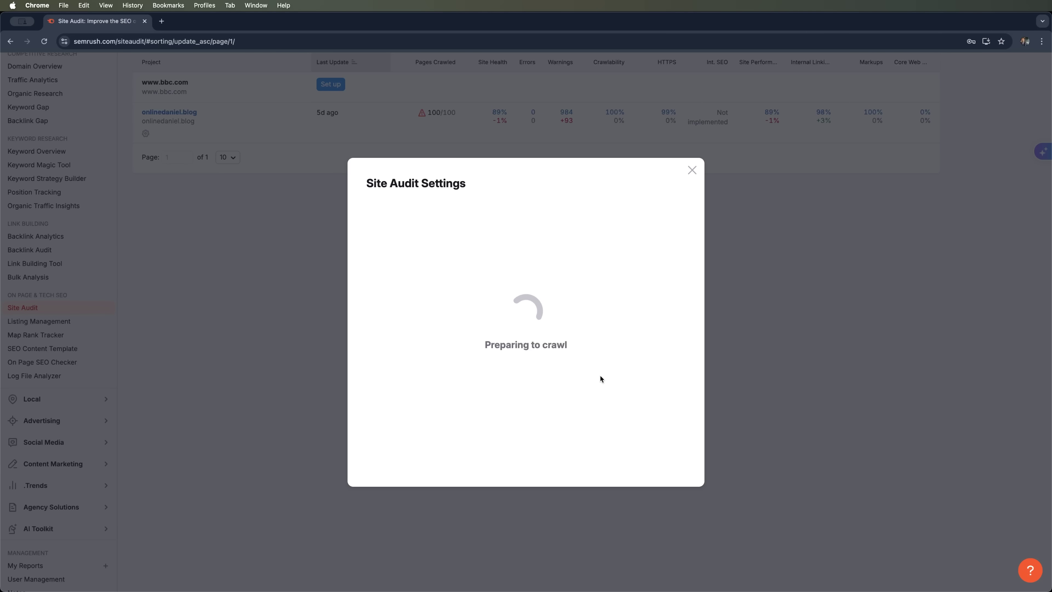
scroll(597, 374, "up", 2)
scroll(593, 376, "up", 2)
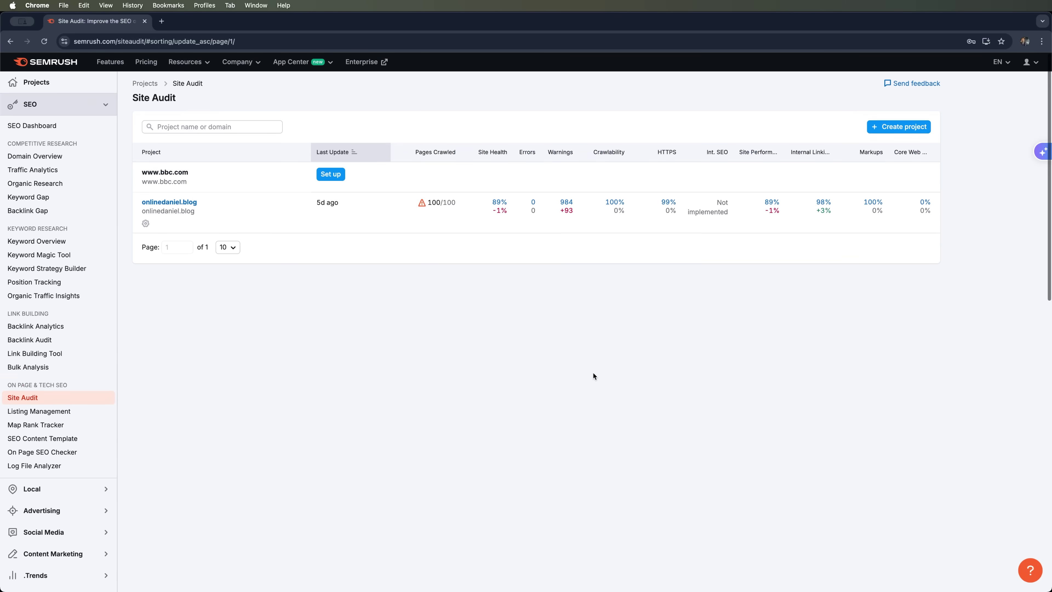
left_click(337, 174)
left_click(476, 436)
left_click(520, 459)
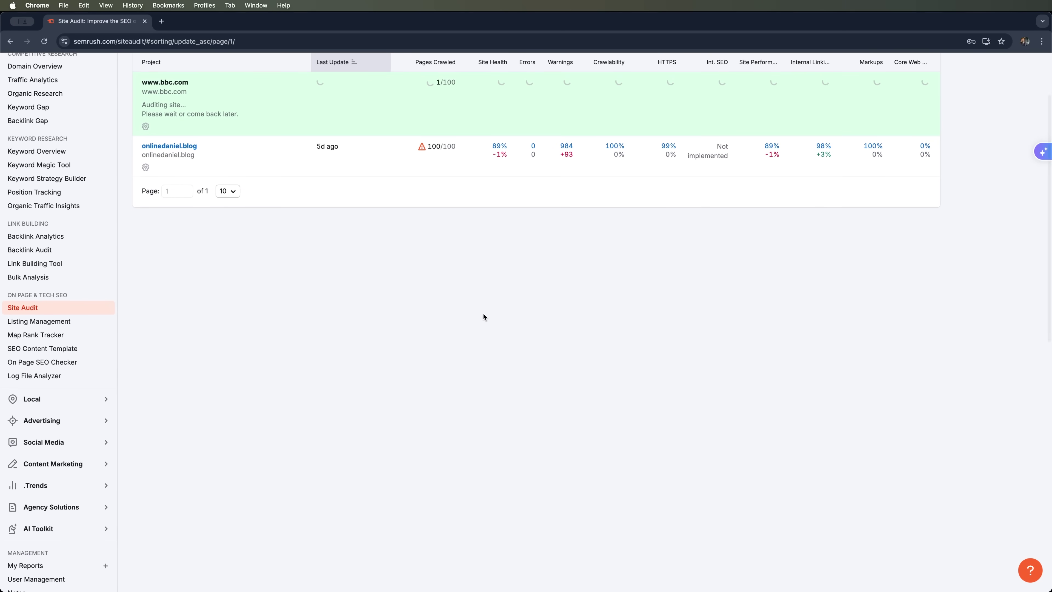
scroll(497, 248, "up", 3)
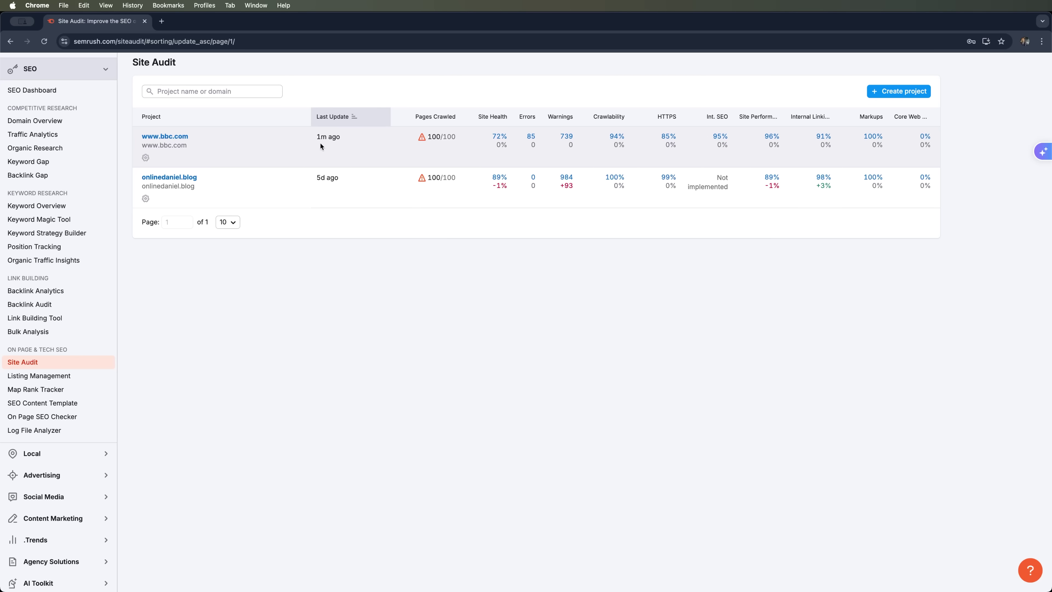
- Open the bbc.com audit's error issues and review the 77 broken internal links
left_click(167, 133)
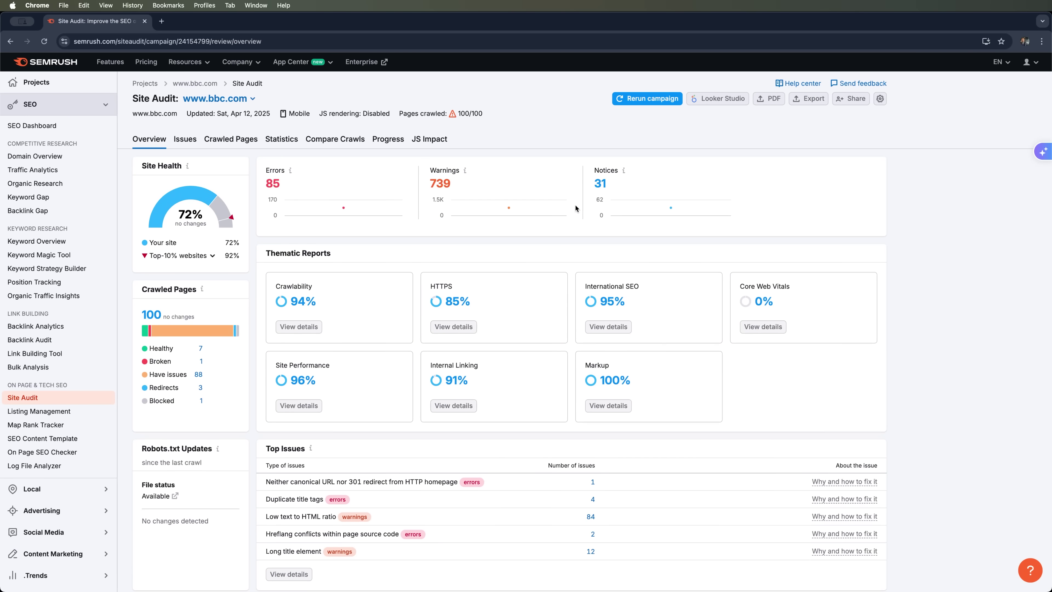
scroll(468, 235, "down", 1)
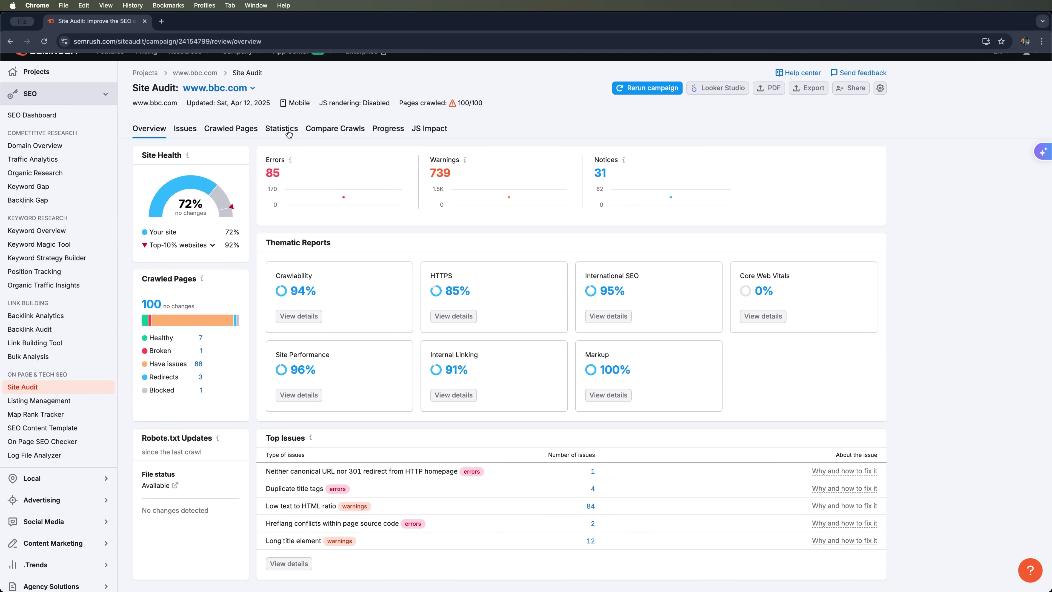
left_click(274, 173)
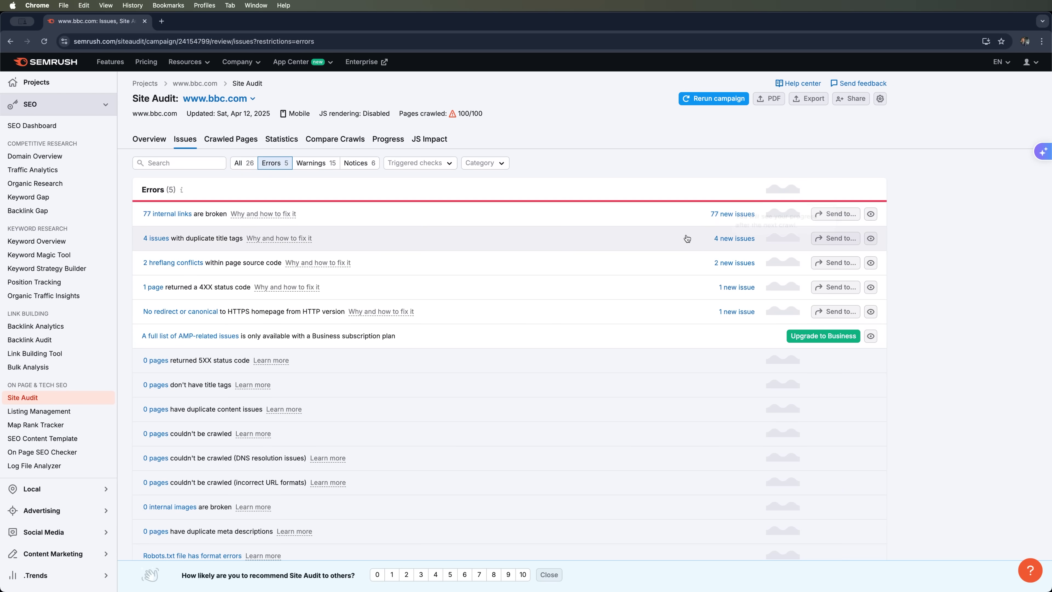
left_click(732, 214)
scroll(566, 318, "down", 3)
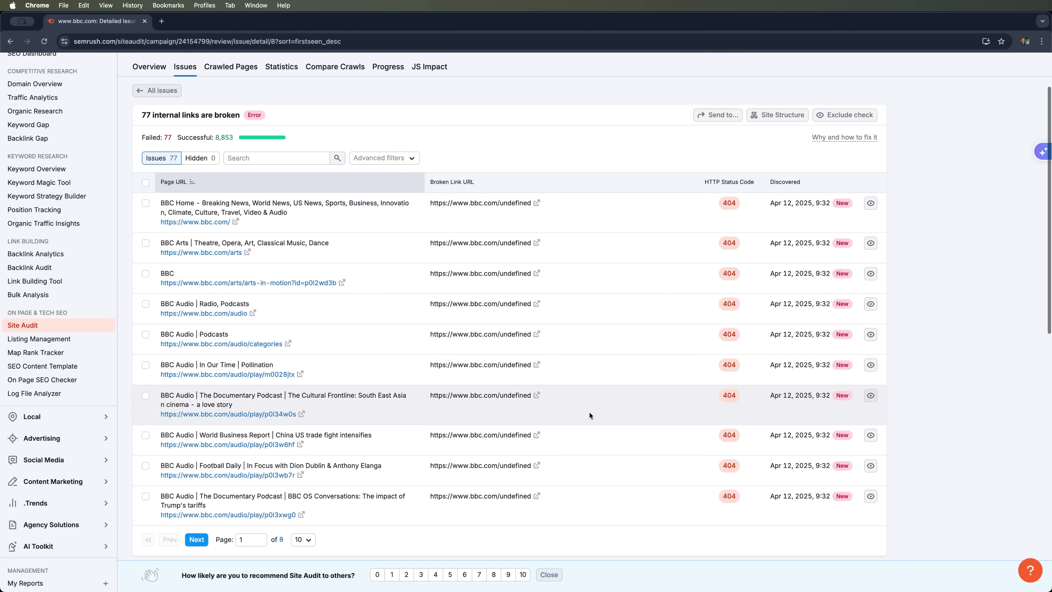
mouse_move(727, 209)
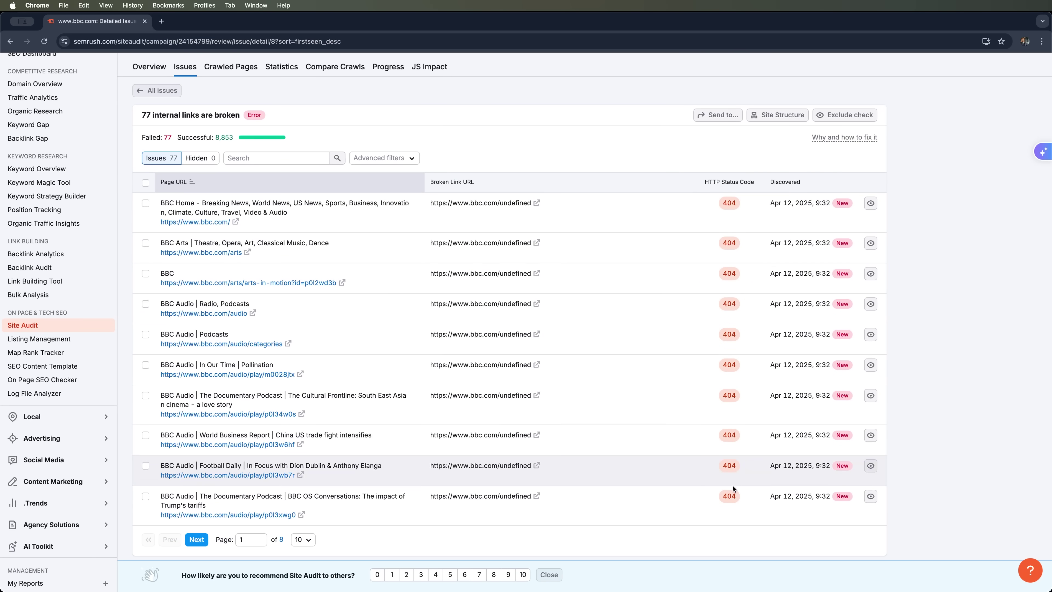
scroll(401, 360, "up", 3)
scroll(327, 344, "down", 5)
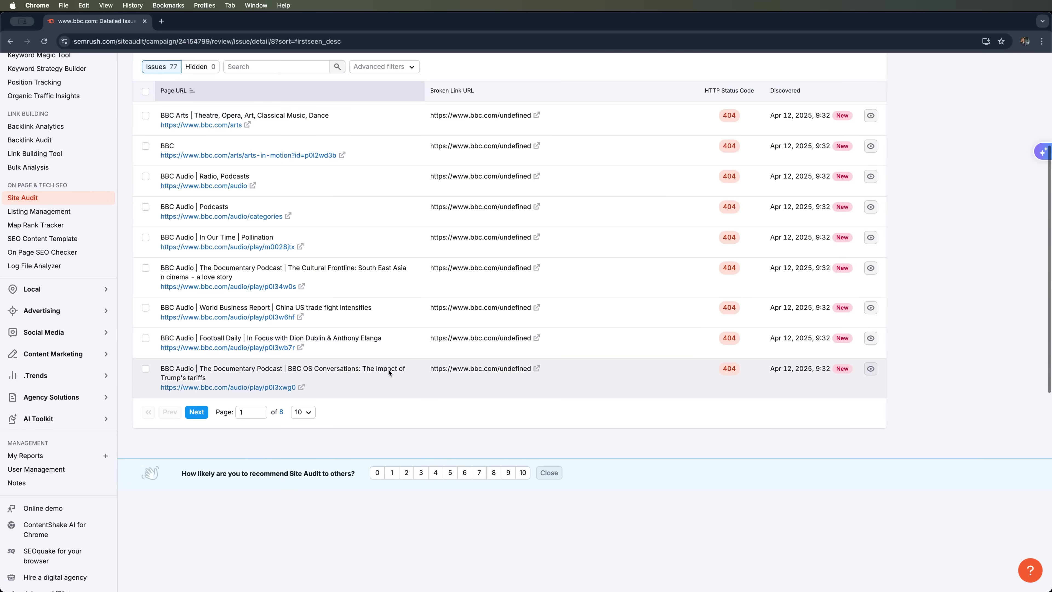
scroll(430, 378, "up", 5)
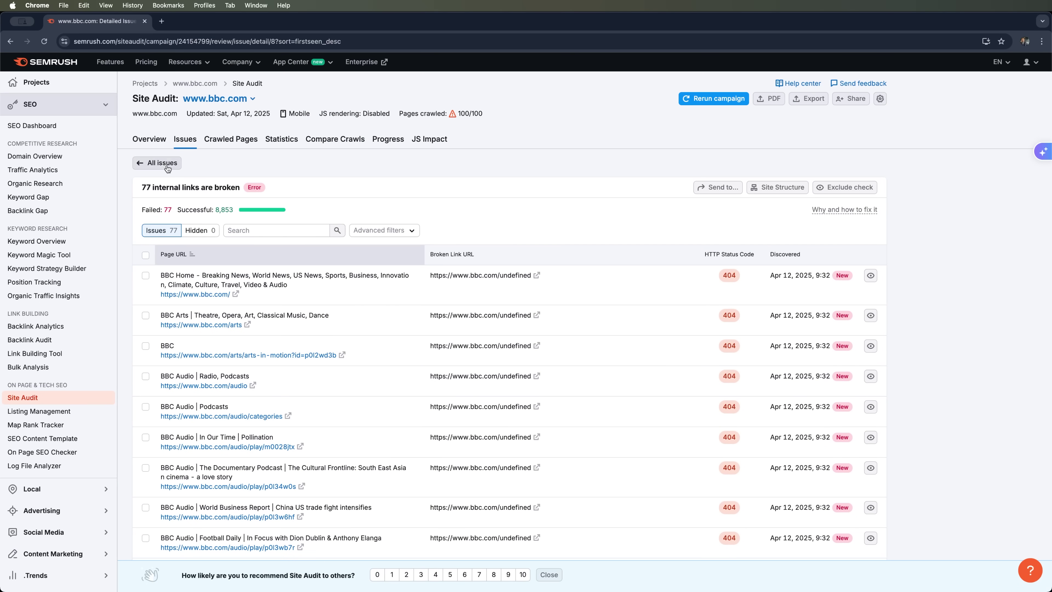
- Inspect the missing HTTPS homepage redirect error, then return to the audit Overview
left_click(158, 141)
left_click(436, 185)
left_click(551, 311)
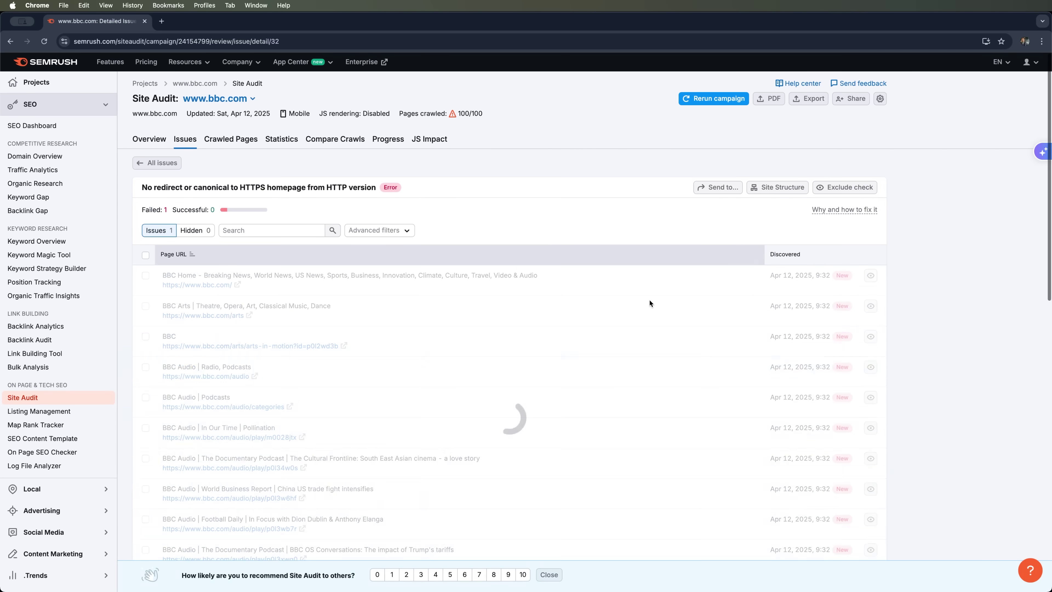
left_click(158, 143)
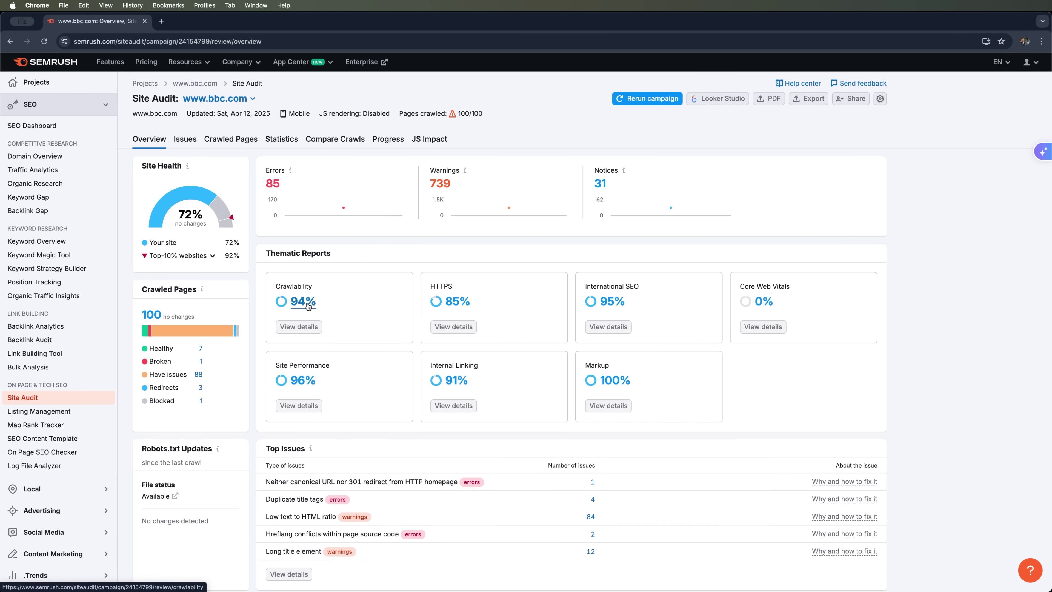
left_click(299, 307)
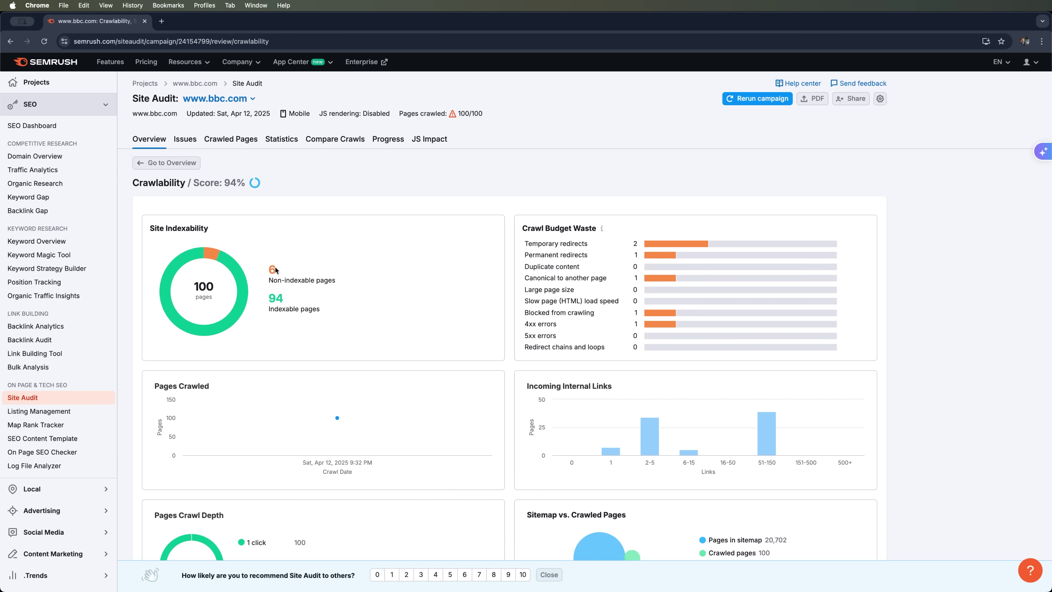
left_click(144, 143)
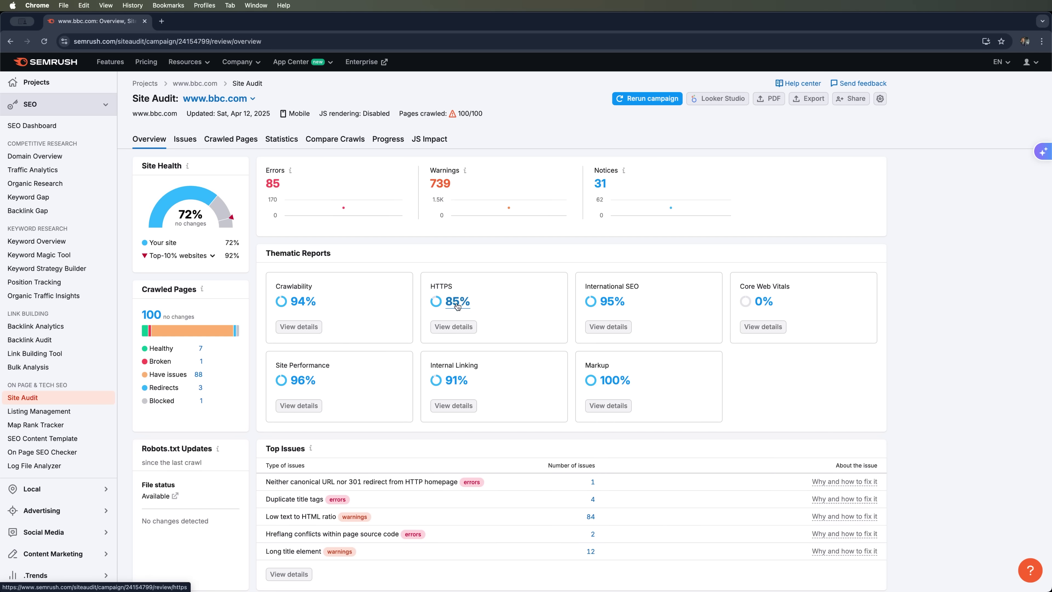
left_click(457, 304)
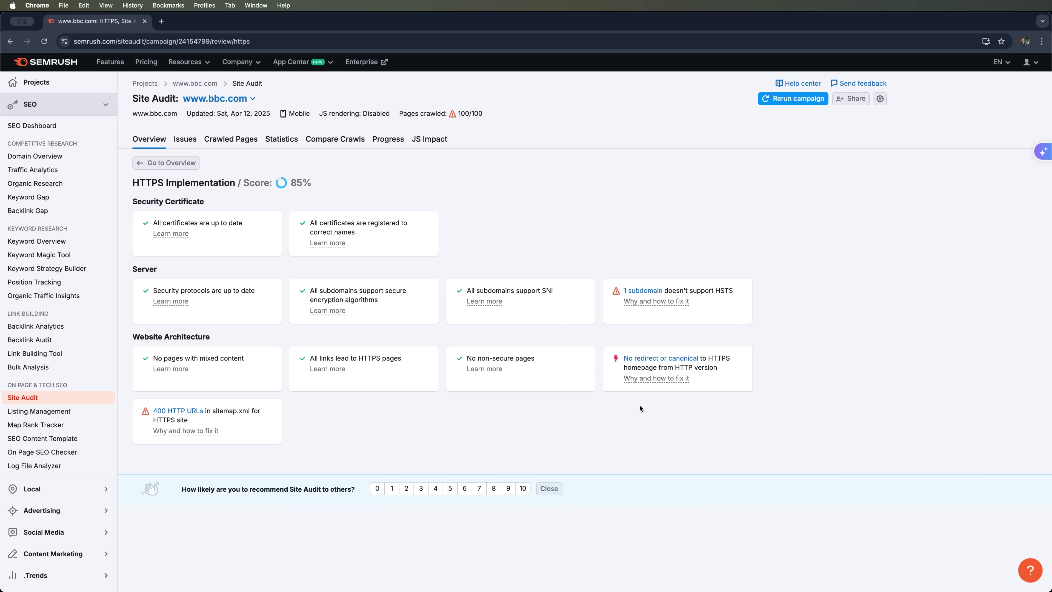
left_click(150, 139)
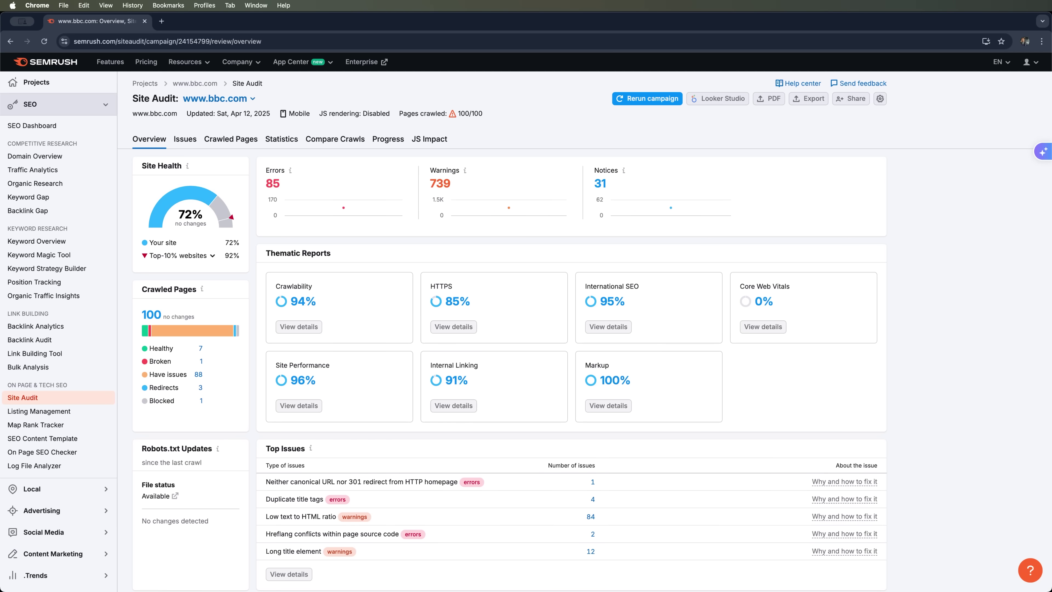
- Scroll down through the bbc.com overview's Top Issues, then back up to the top
scroll(557, 350, "down", 5)
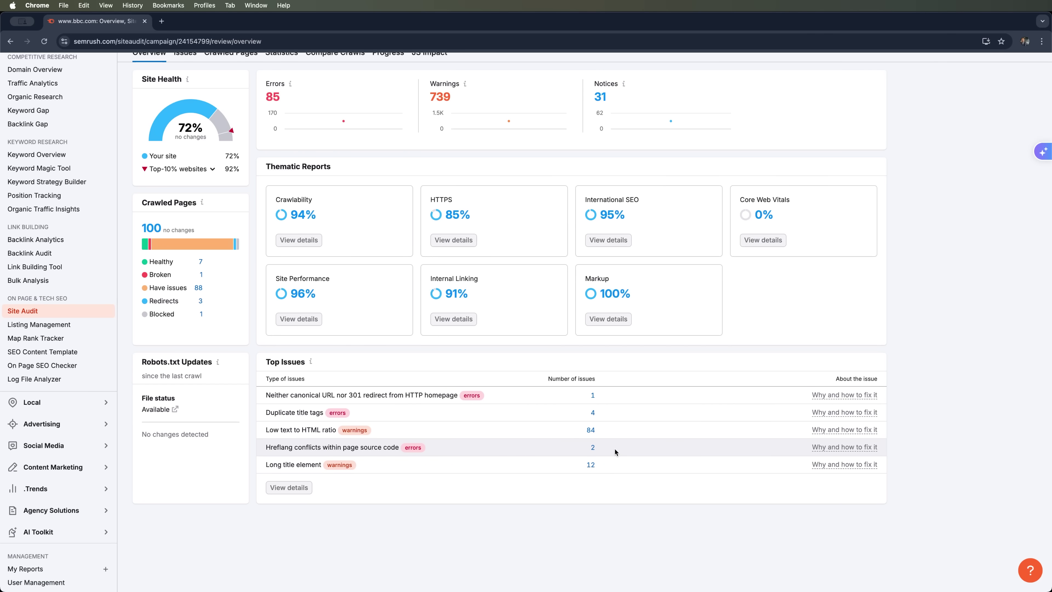
scroll(615, 449, "up", 1)
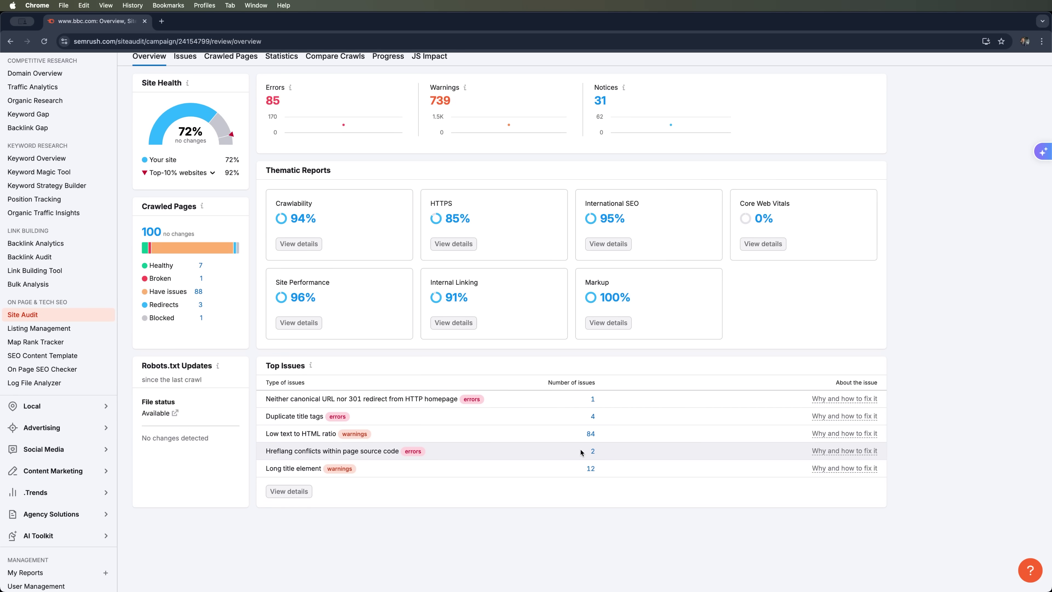
scroll(580, 449, "up", 3)
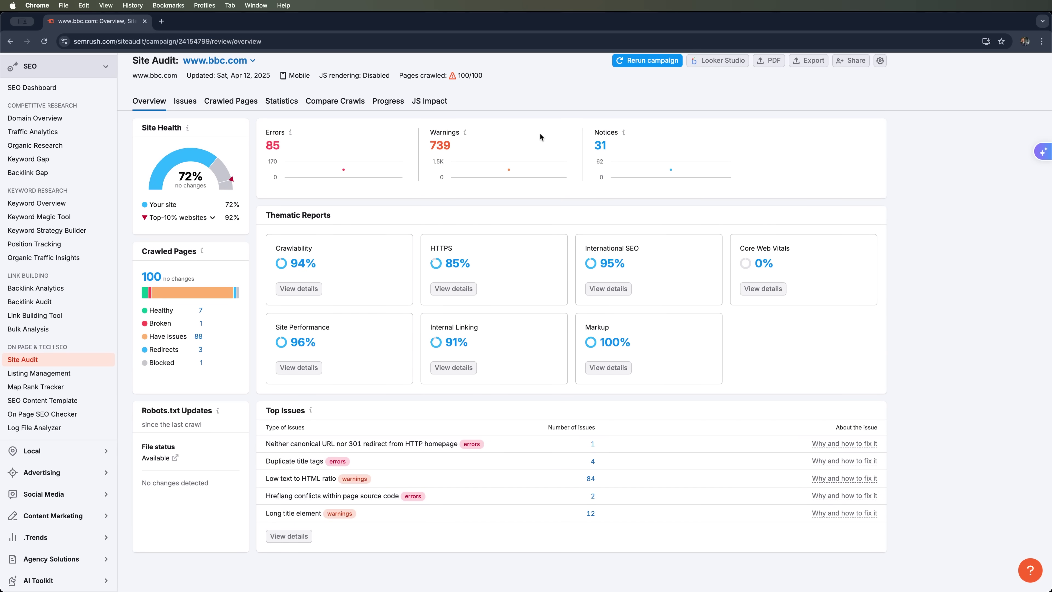
scroll(460, 355, "up", 3)
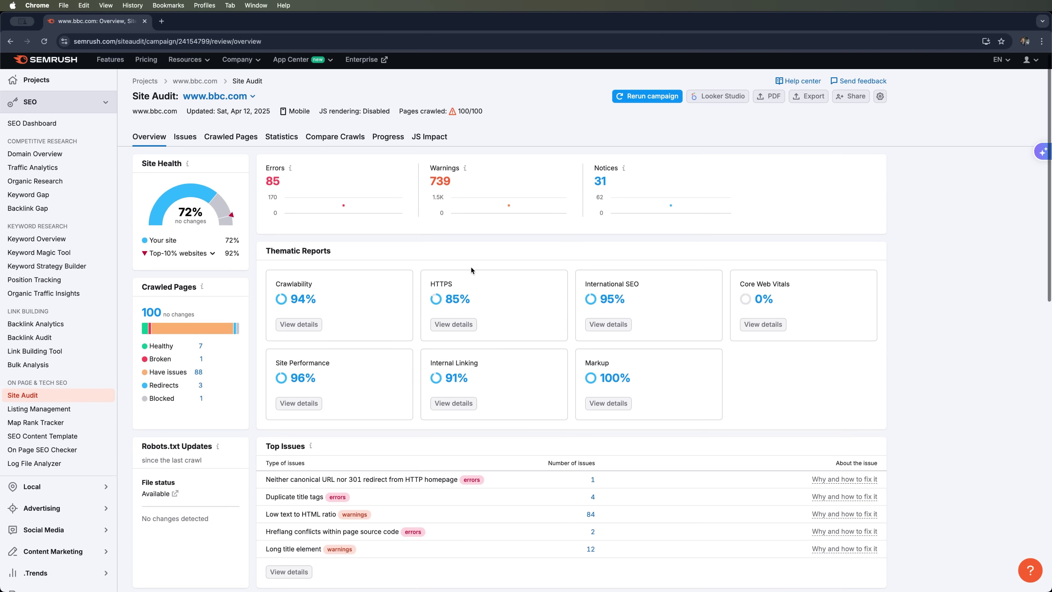
scroll(452, 156, "up", 1)
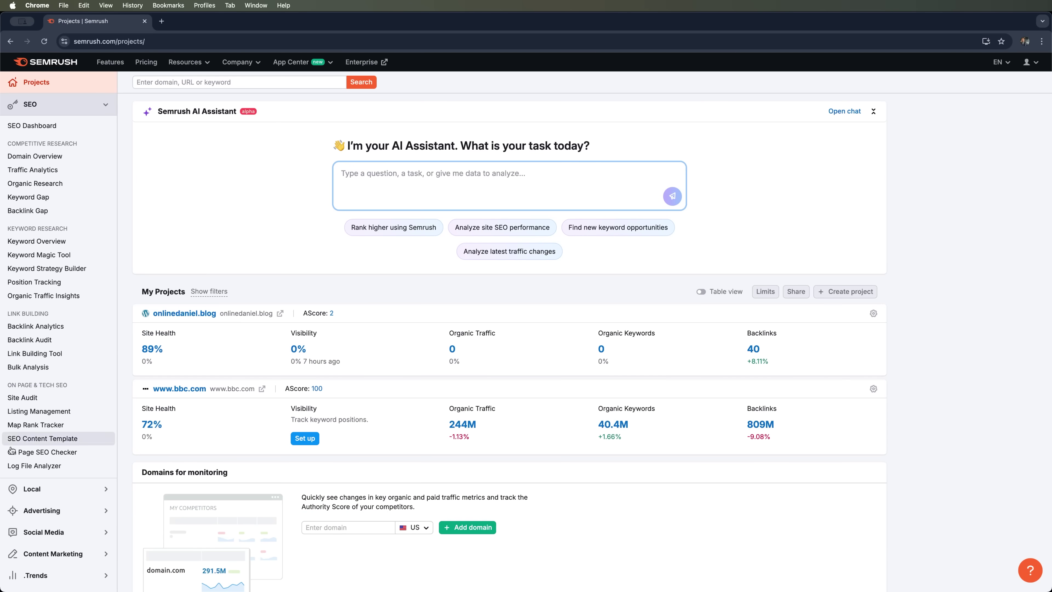
left_click(21, 397)
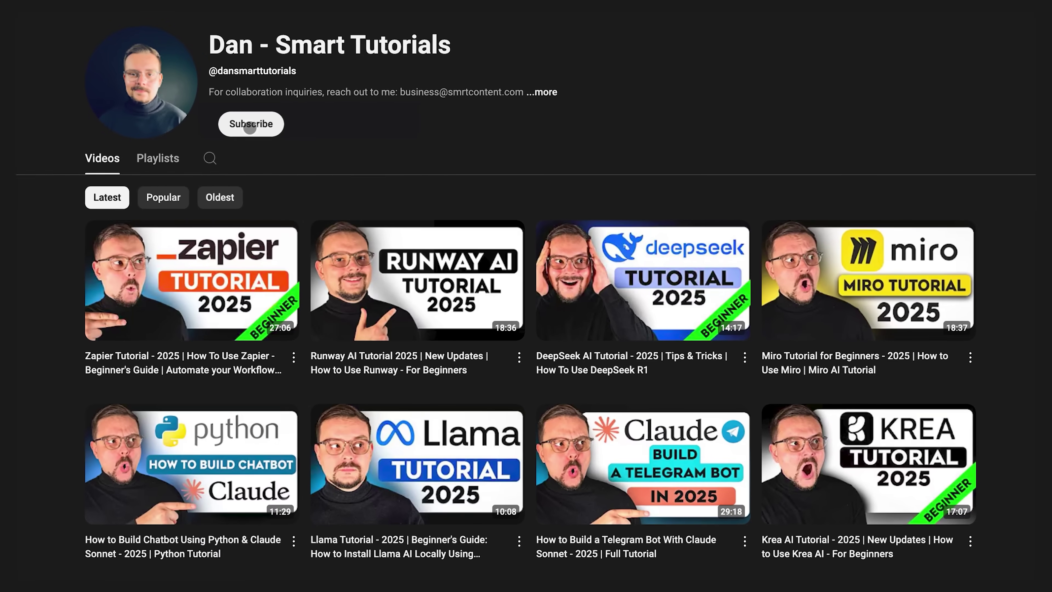
left_click(250, 127)
left_click(310, 127)
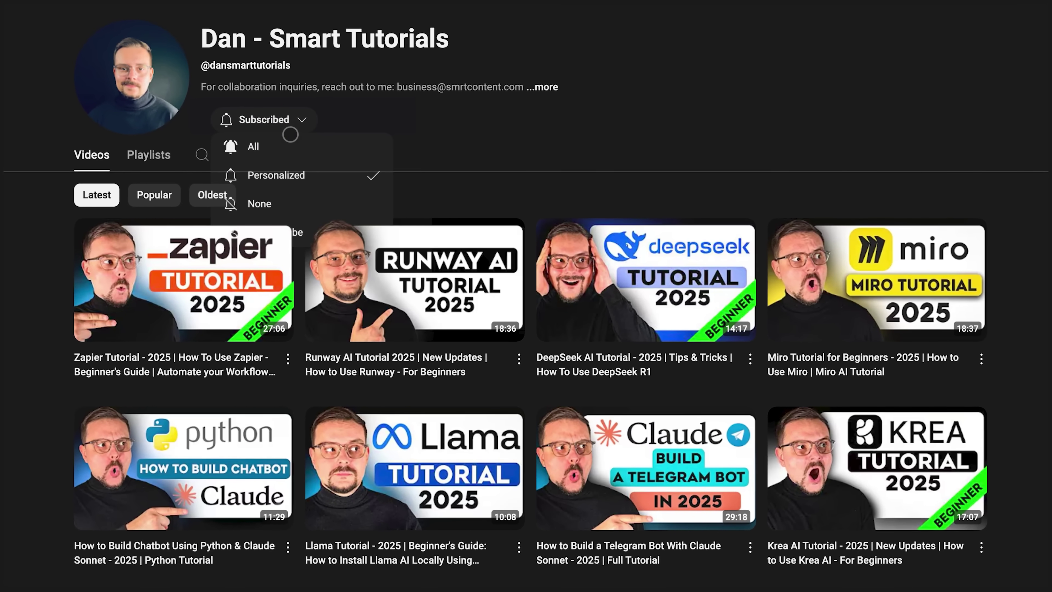